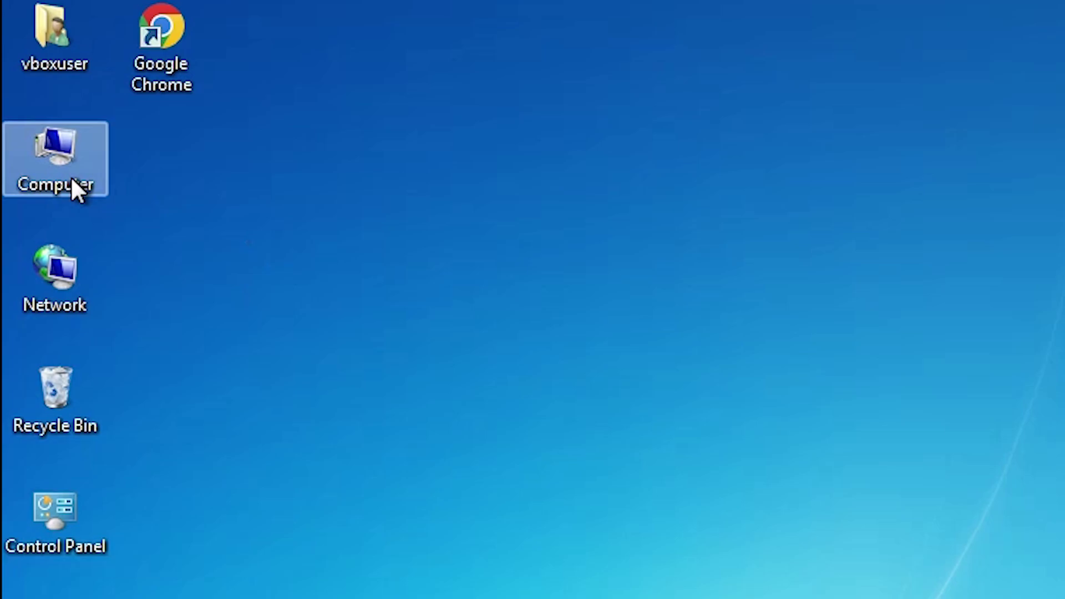
- Check the computer's system properties, then take the 64-bit MEGA link from the Canon notes
right_click(72, 180)
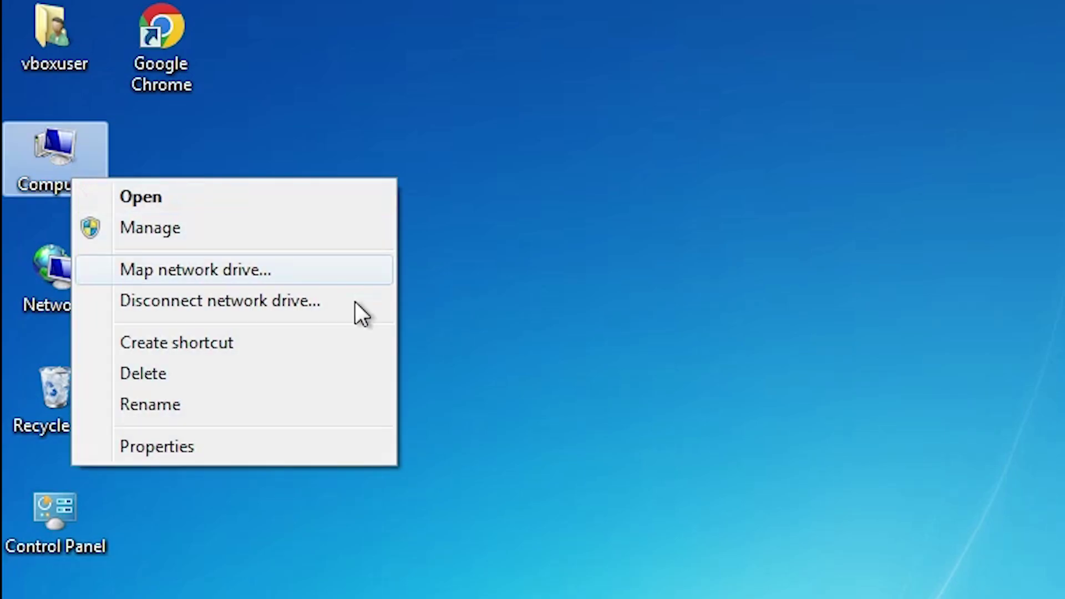
click(197, 444)
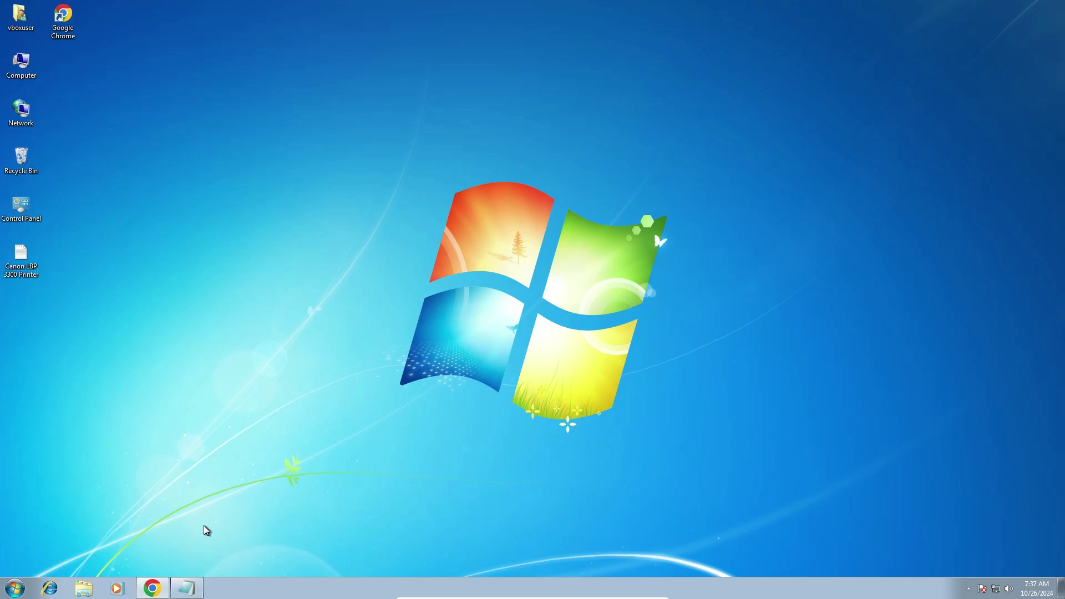
click(187, 588)
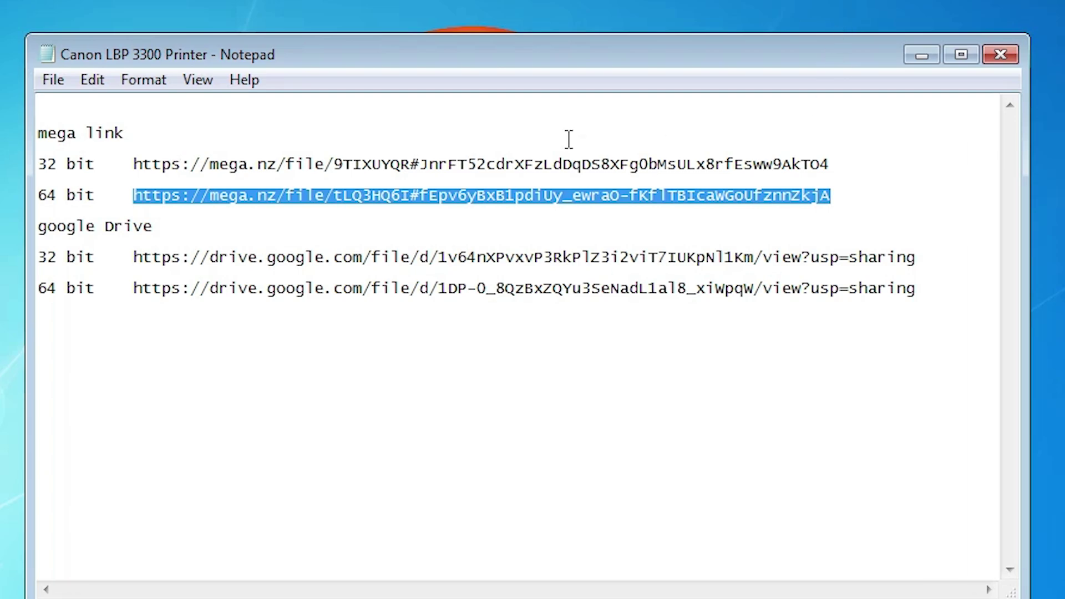
click(920, 56)
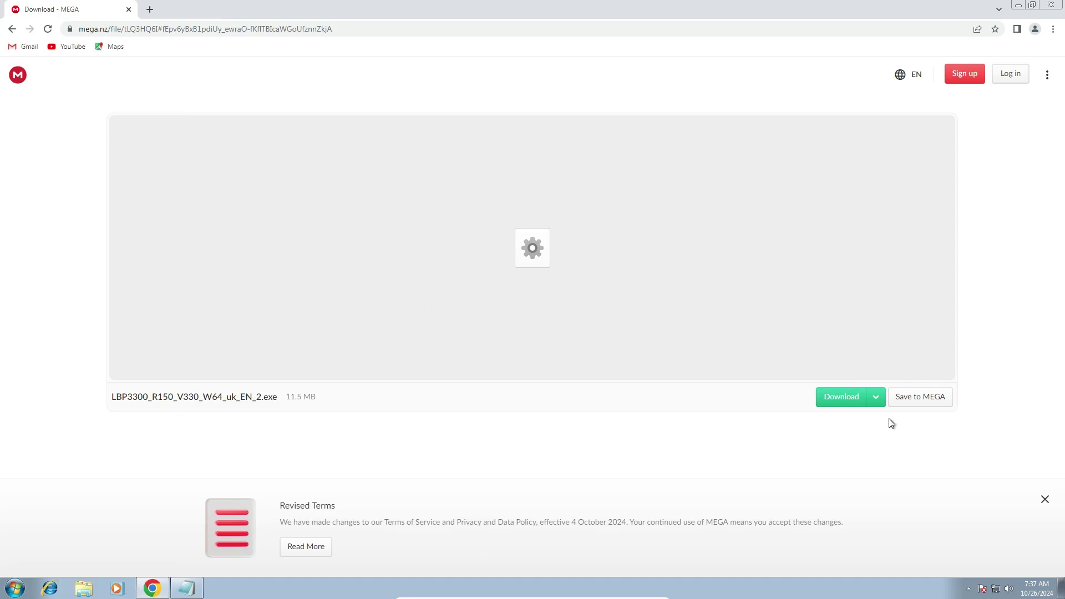
- Download LBP3300_R150_V330_W64_uk_EN_2.exe (11.5 MB) from MEGA with Standard download
click(881, 401)
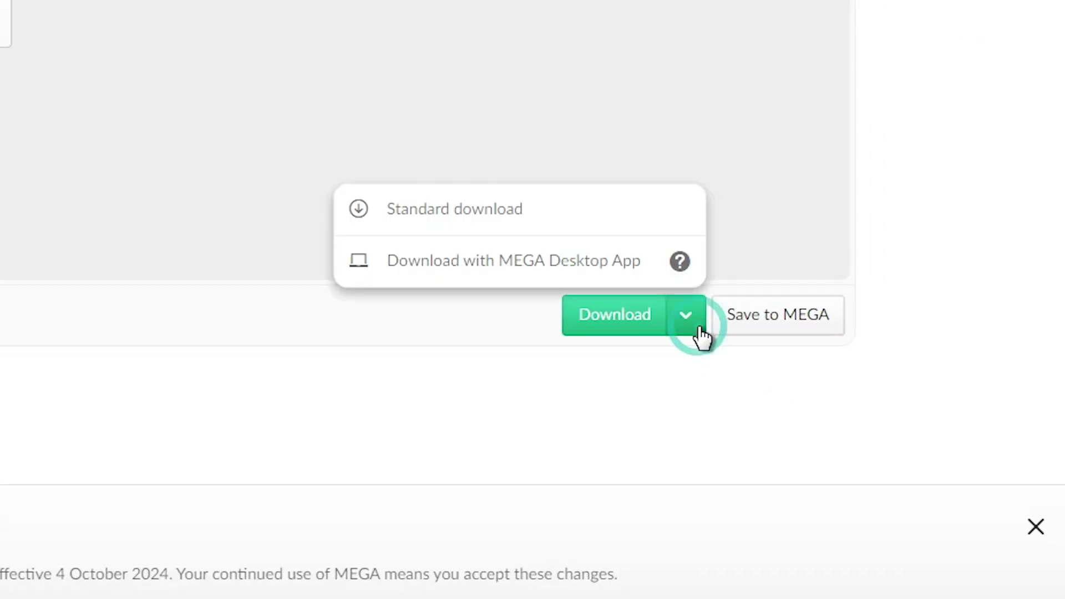
click(514, 210)
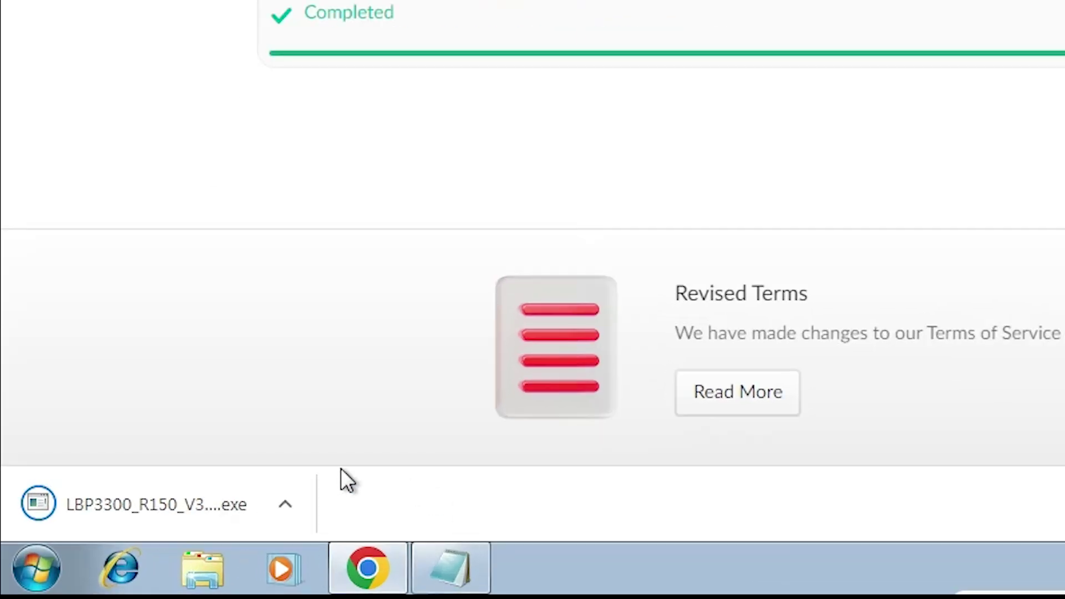
- Open the Downloads folder from Chrome's downloads list and drag the LBP3300 exe onto the desktop
click(34, 527)
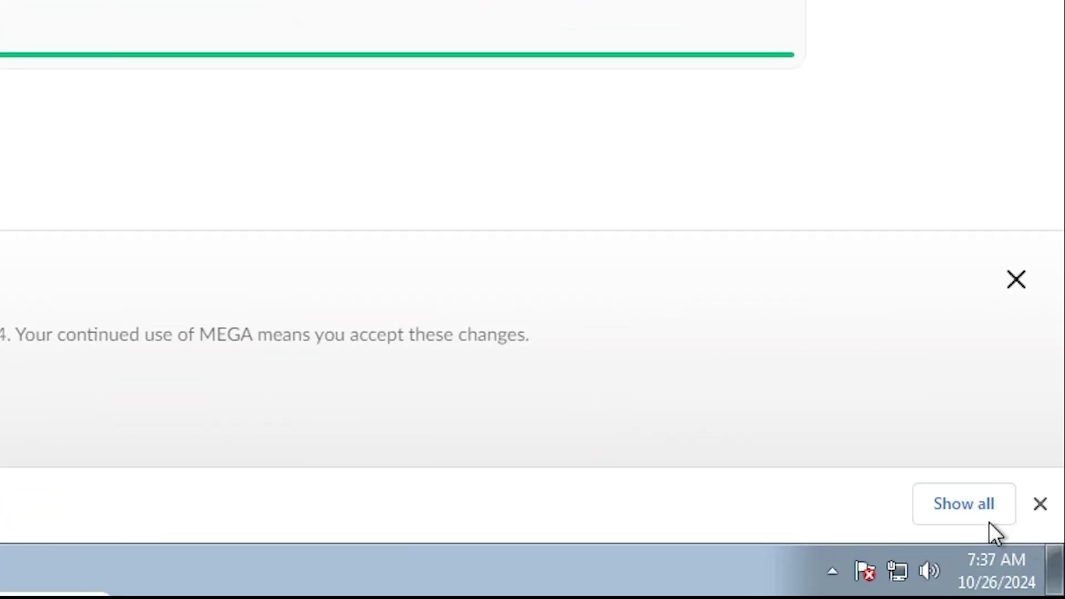
click(964, 505)
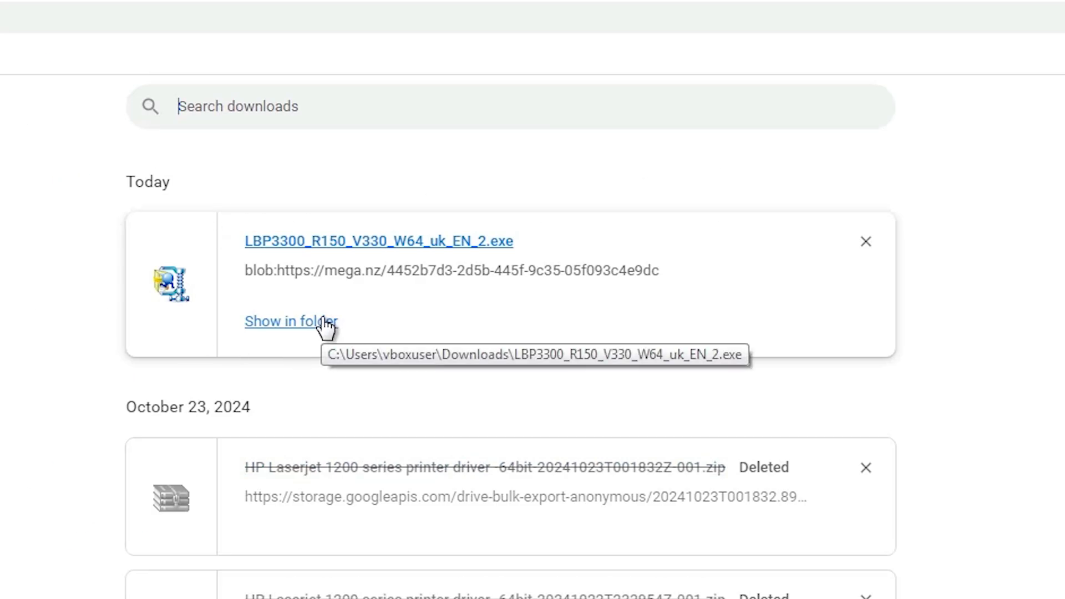
click(326, 327)
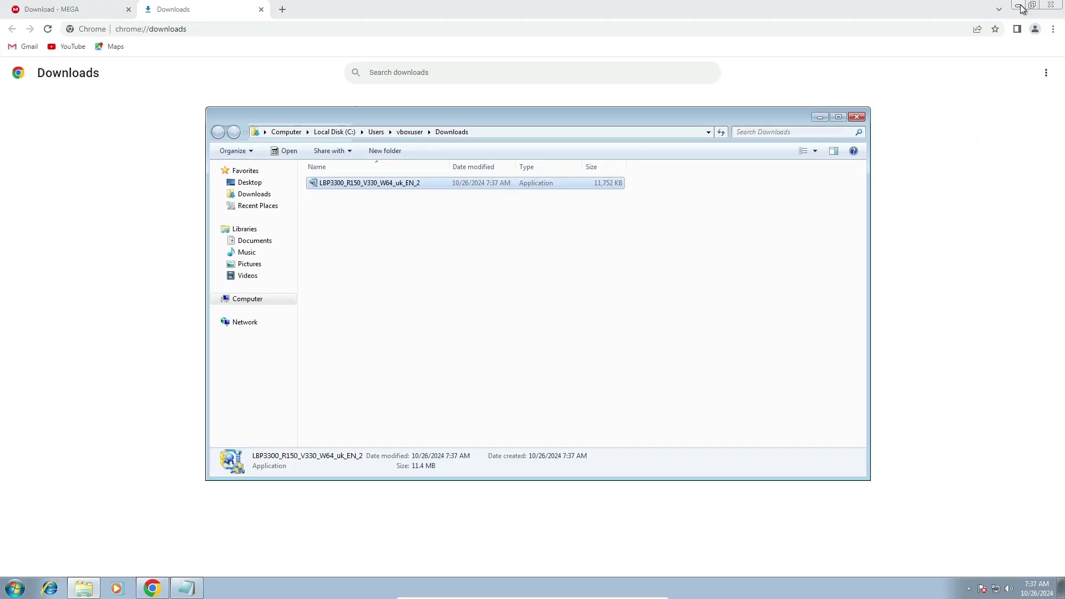
click(935, 34)
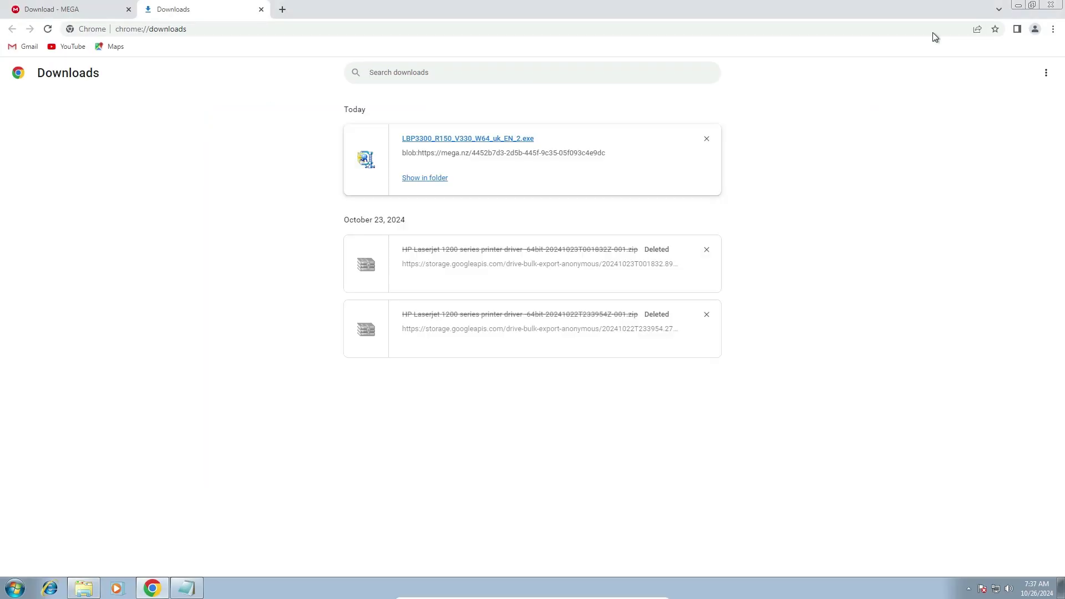
click(963, 7)
drag(667, 152, 78, 427)
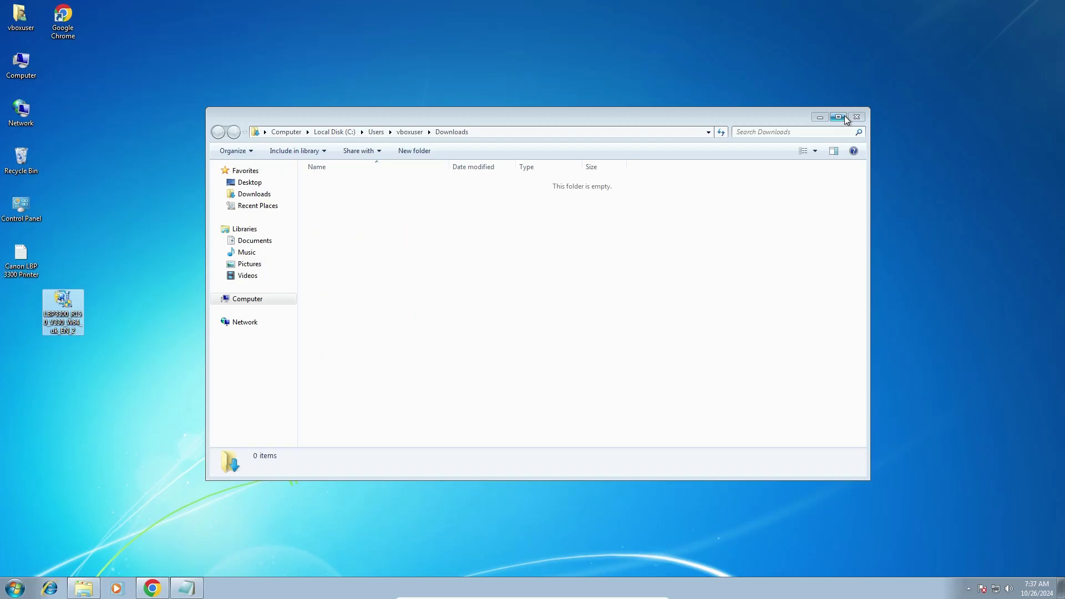
- Close the Downloads window and place the LBP3300 icon under the Canon LBP 3300 Printer file
click(854, 116)
drag(77, 311, 37, 319)
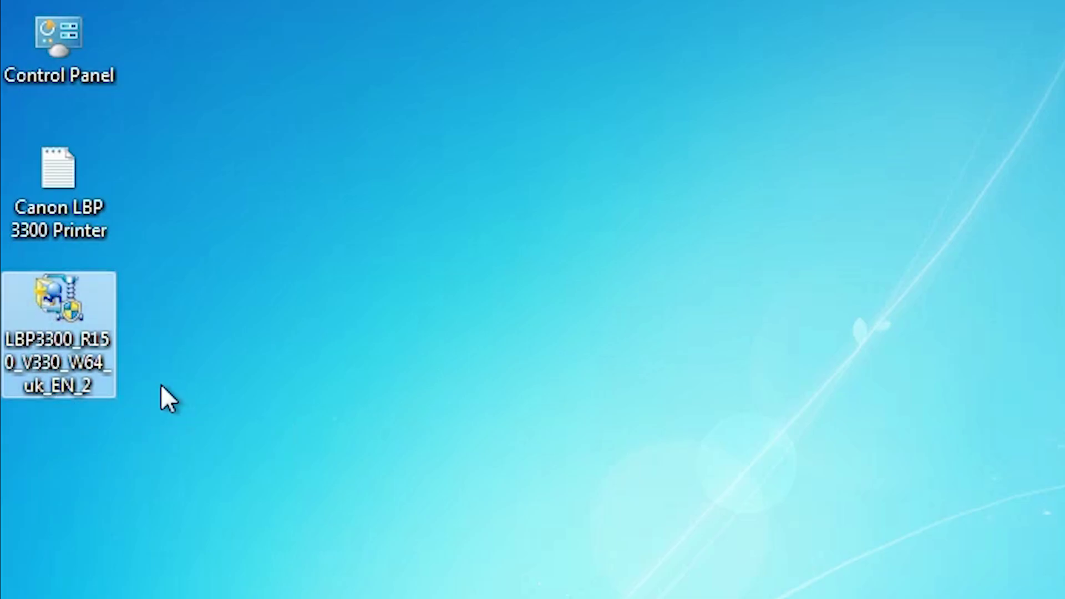
- Extract the exe with WinRAR into the LBP3300_R150_V330_W64_uk_EN_2 folder and inspect its Driver subfolder
right_click(54, 326)
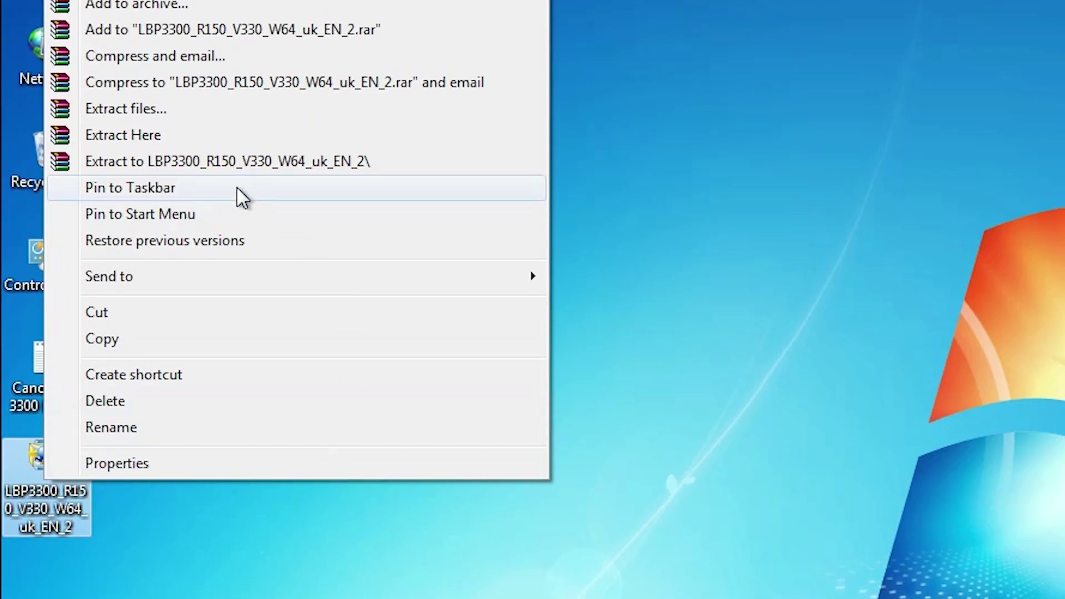
click(172, 107)
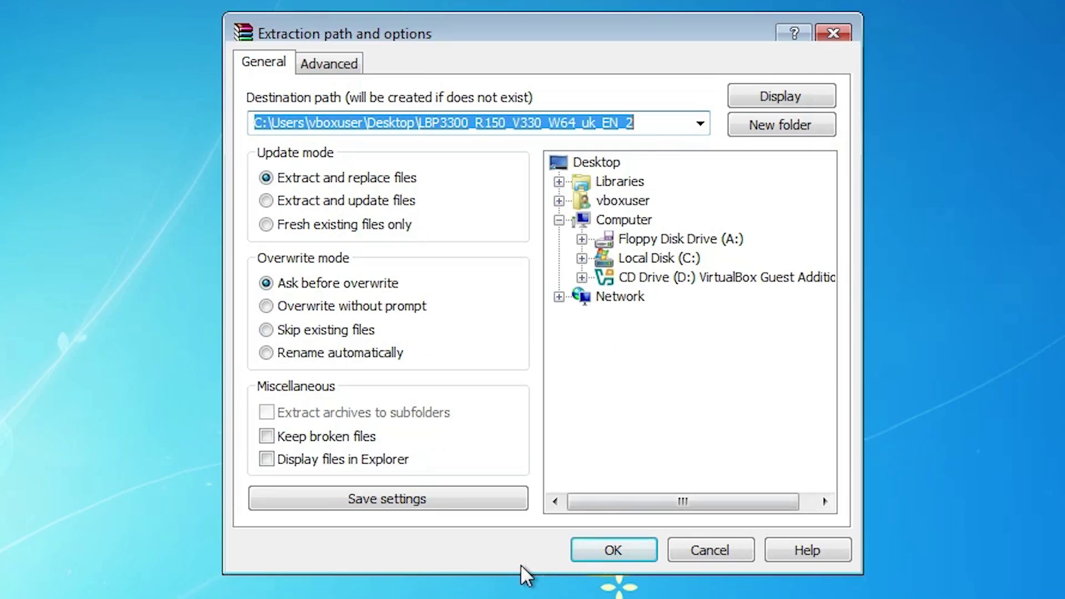
click(649, 555)
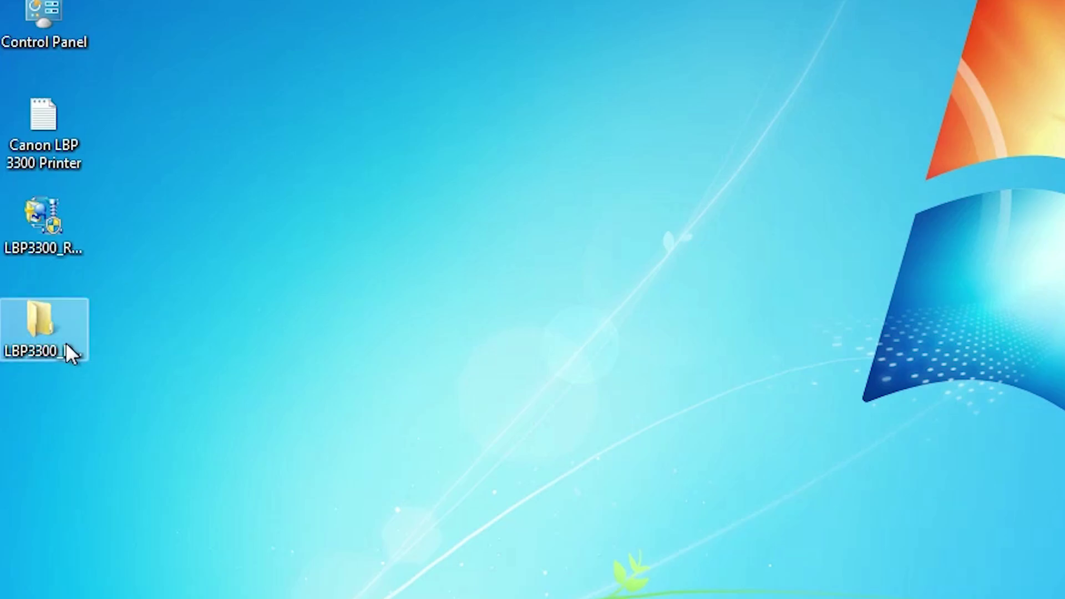
double_click(59, 338)
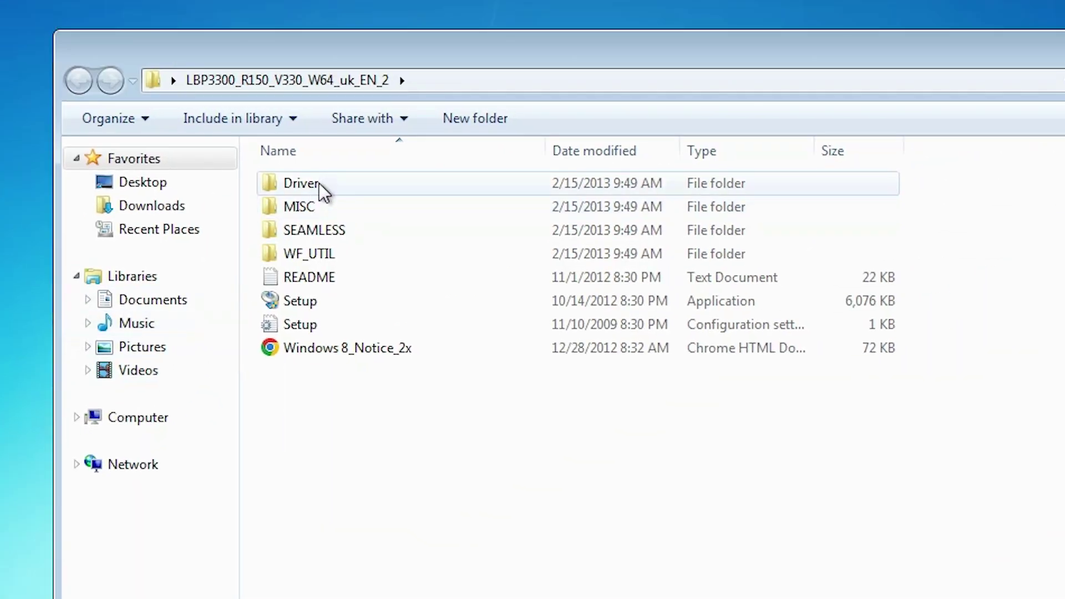
double_click(319, 185)
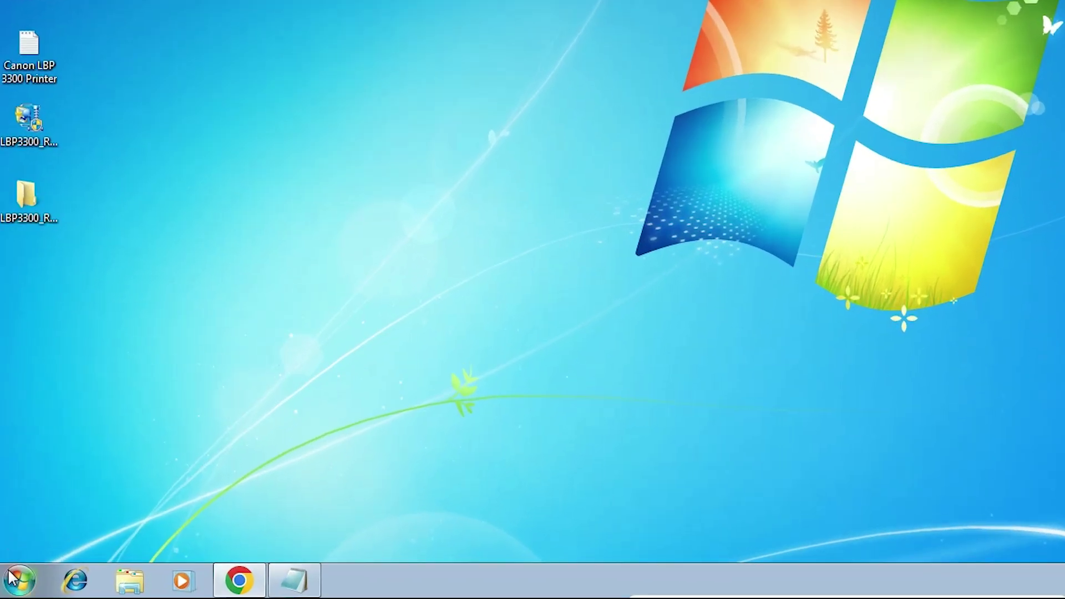
- Launch the Add Printer wizard from Devices and Printers via the Start menu
click(10, 586)
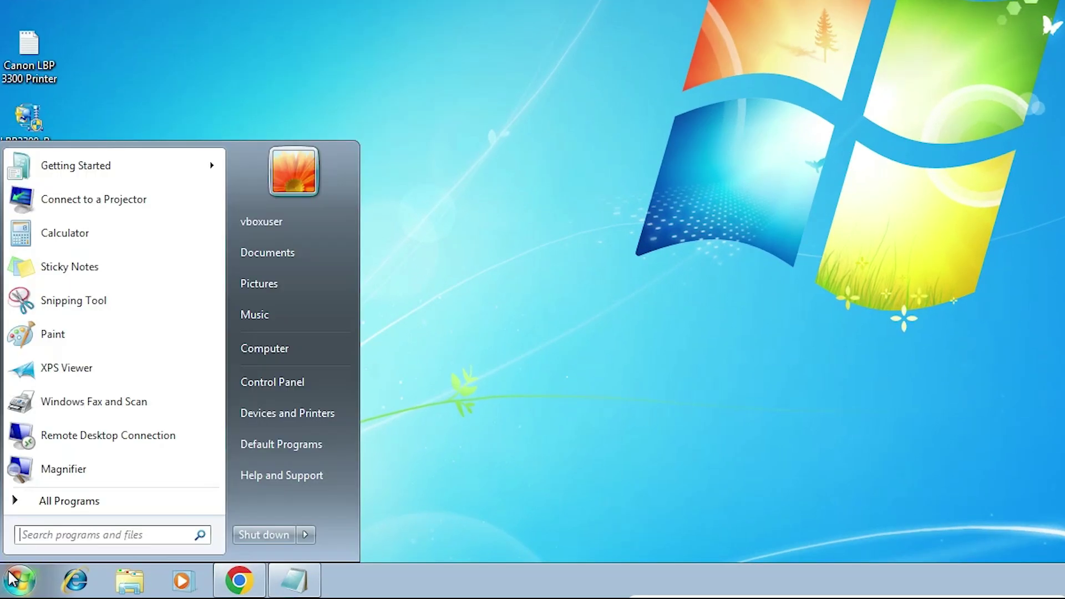
click(325, 411)
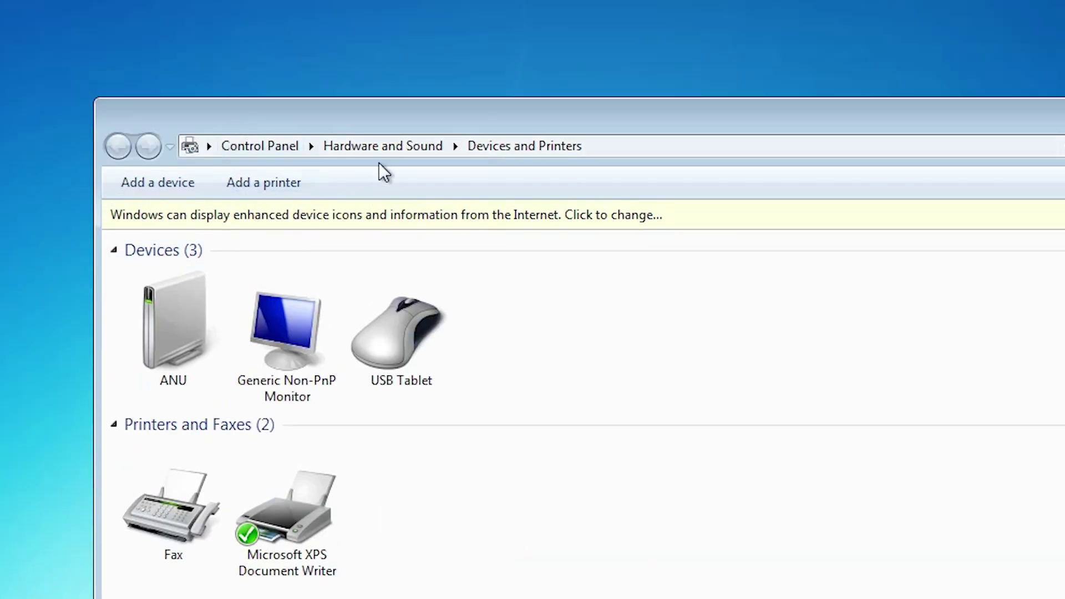
click(277, 189)
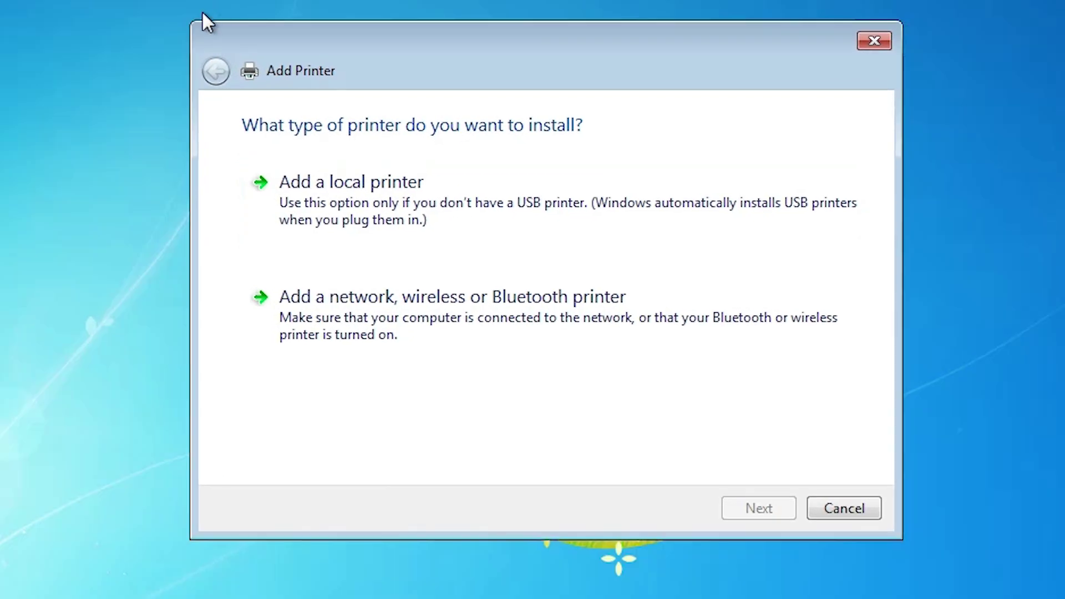
- Choose a local printer on the existing USB_001 (Local Port) port
click(350, 201)
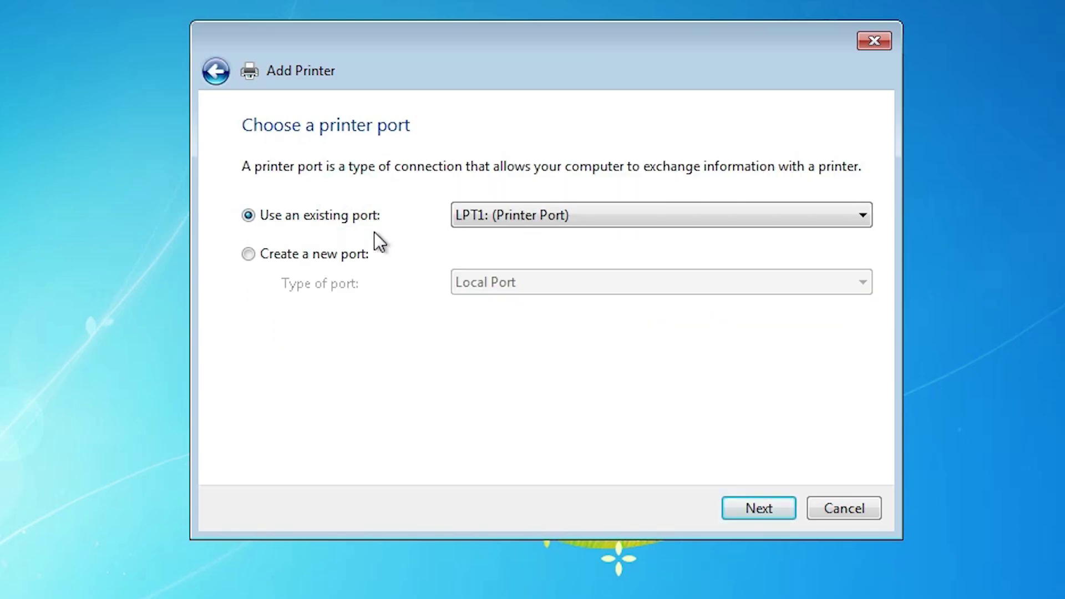
click(501, 214)
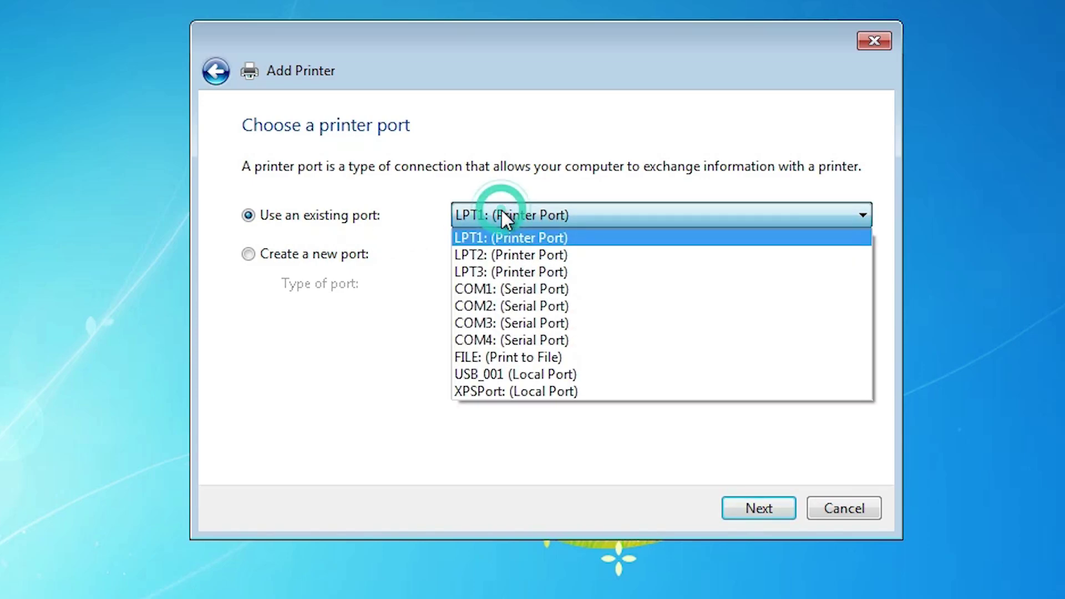
click(560, 375)
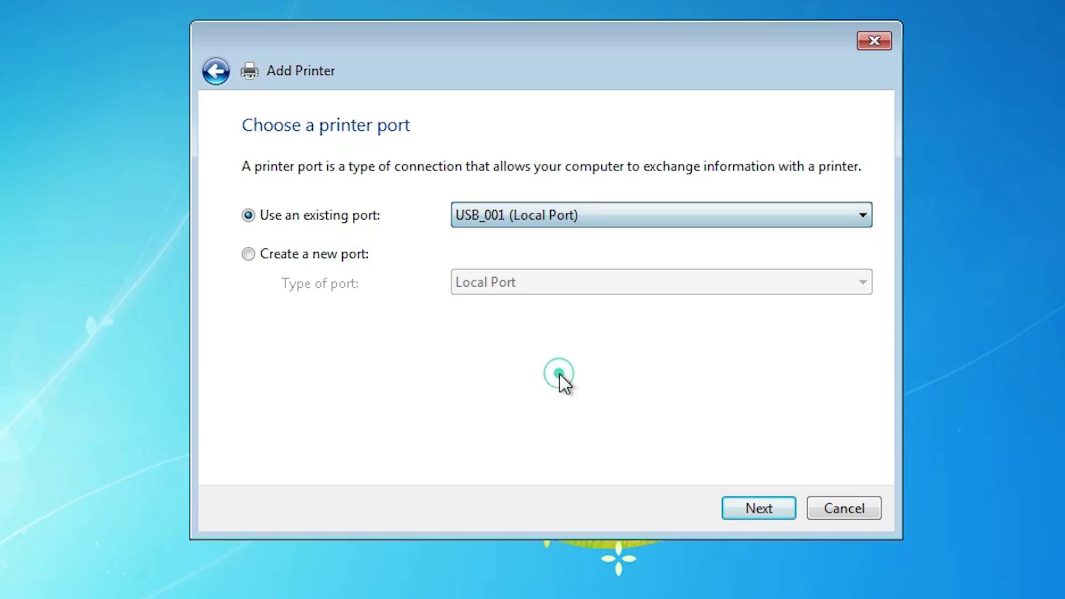
click(783, 518)
- Load the driver from Desktop\LBP3300_R150_V330_W64_uk_EN_2\Driver\CNAB5STD.INF using Have Disk
click(825, 412)
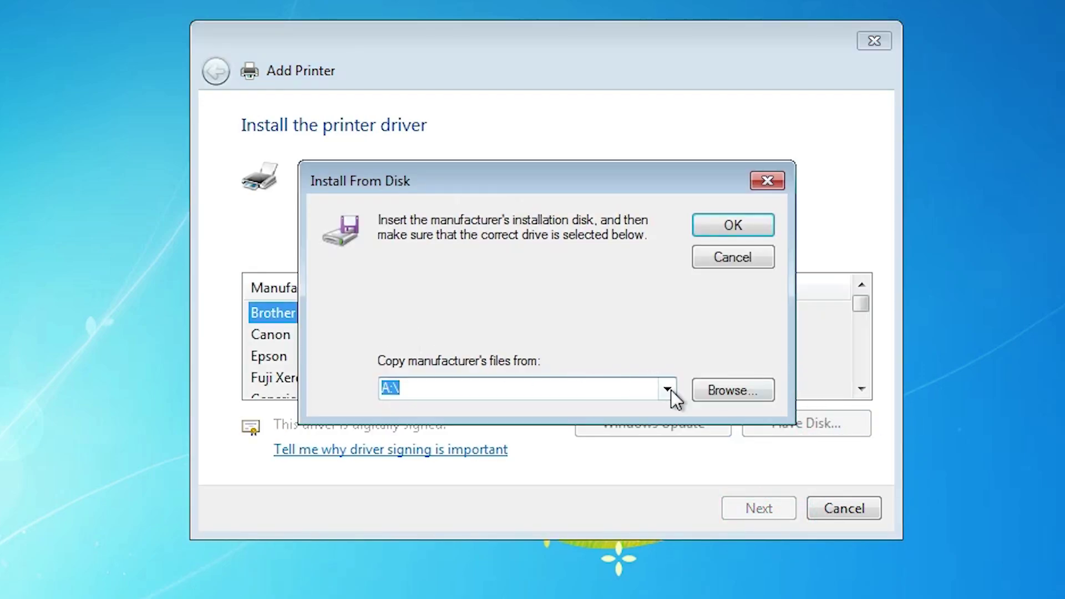
click(714, 389)
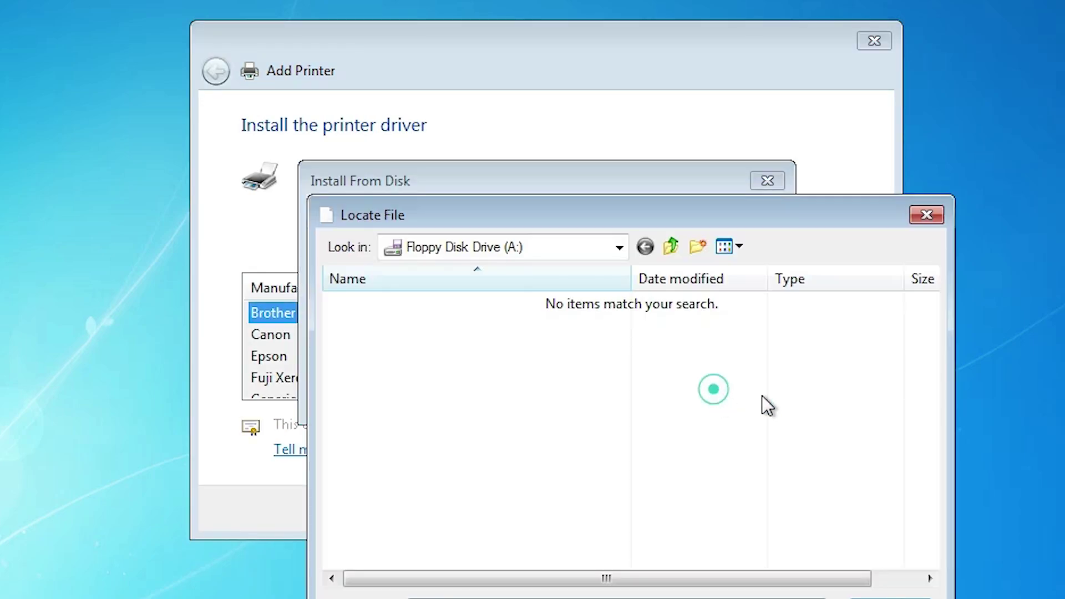
click(620, 249)
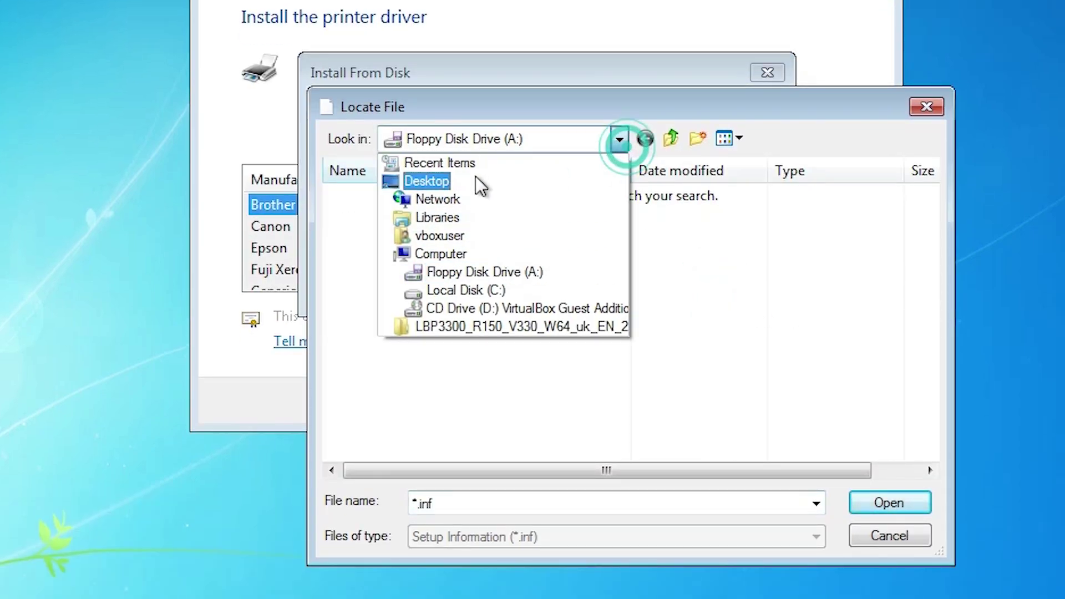
click(445, 183)
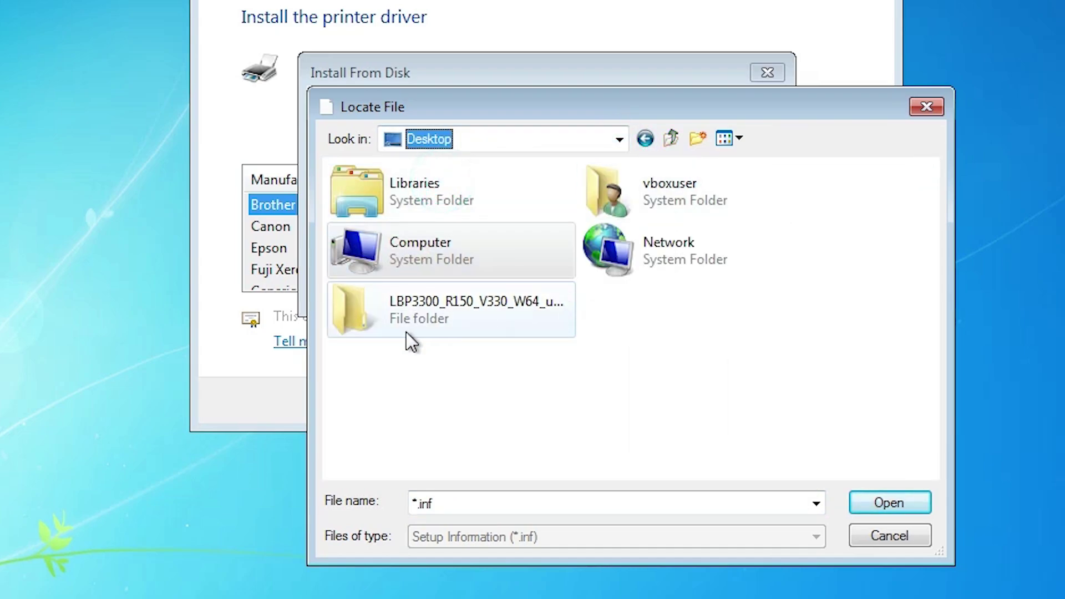
double_click(494, 312)
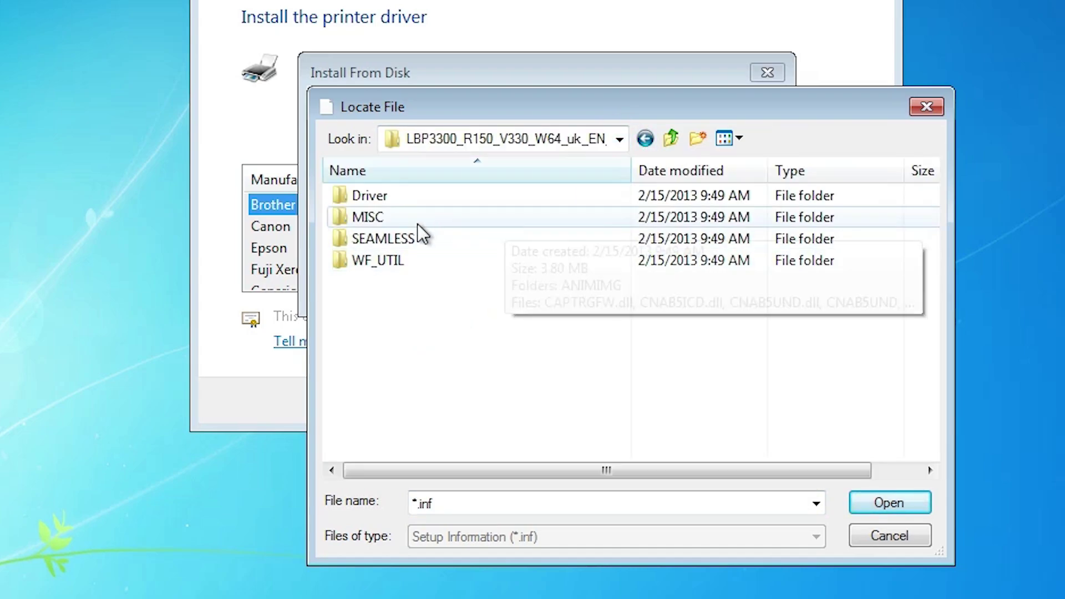
double_click(385, 195)
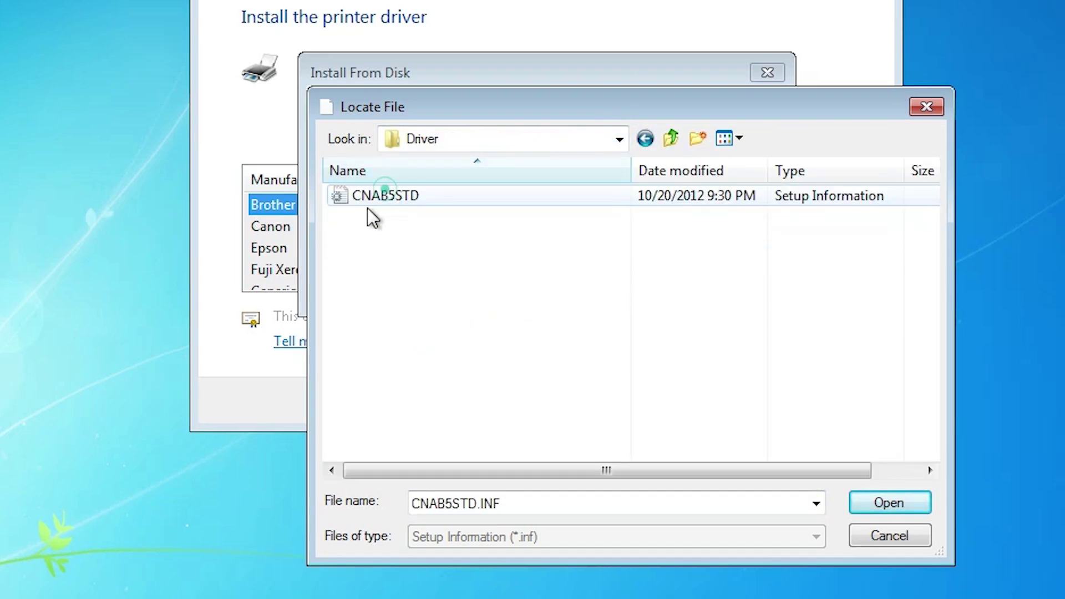
click(411, 195)
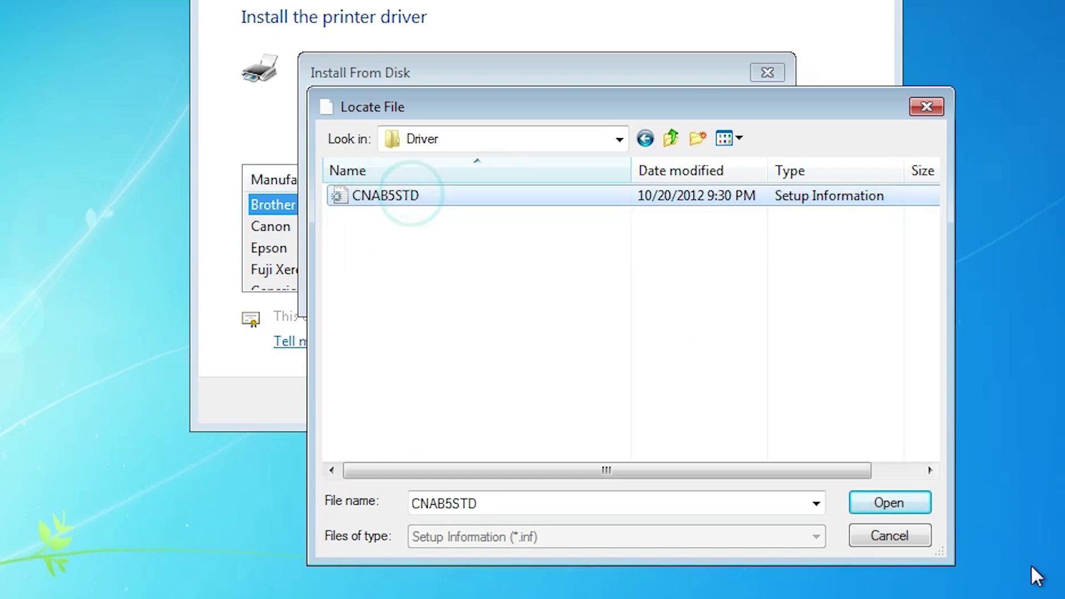
click(915, 508)
click(733, 117)
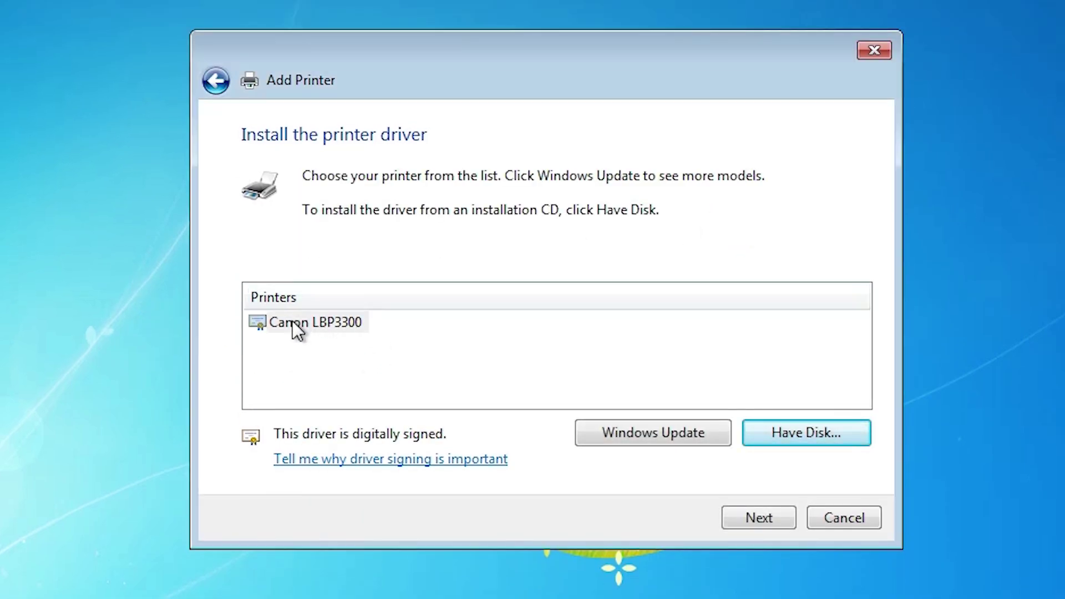
- Select Canon LBP3300, keep the default printer name, install it and finish the wizard
click(358, 322)
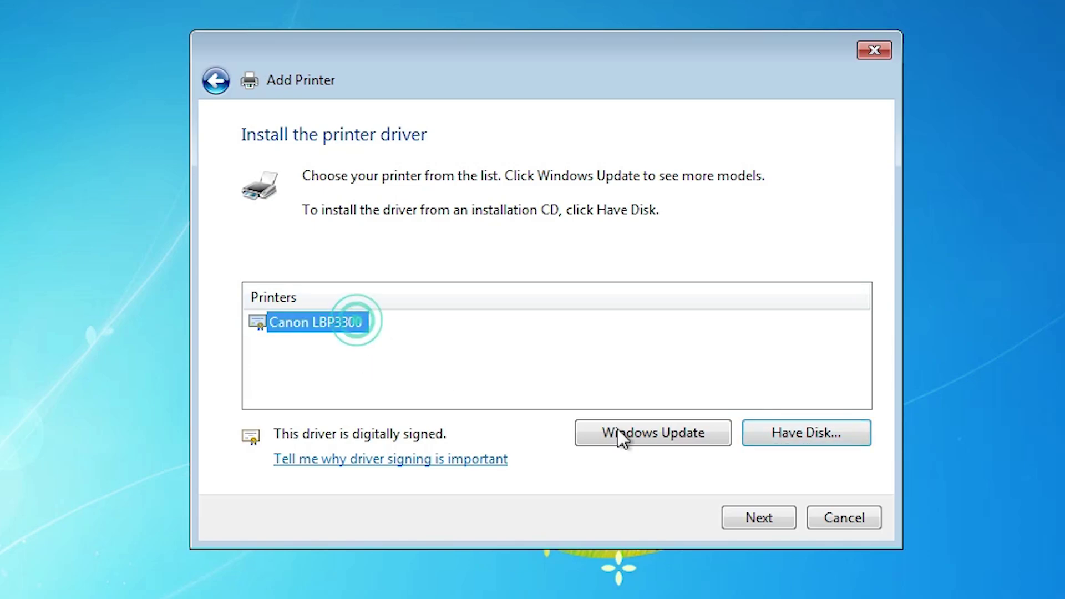
click(776, 521)
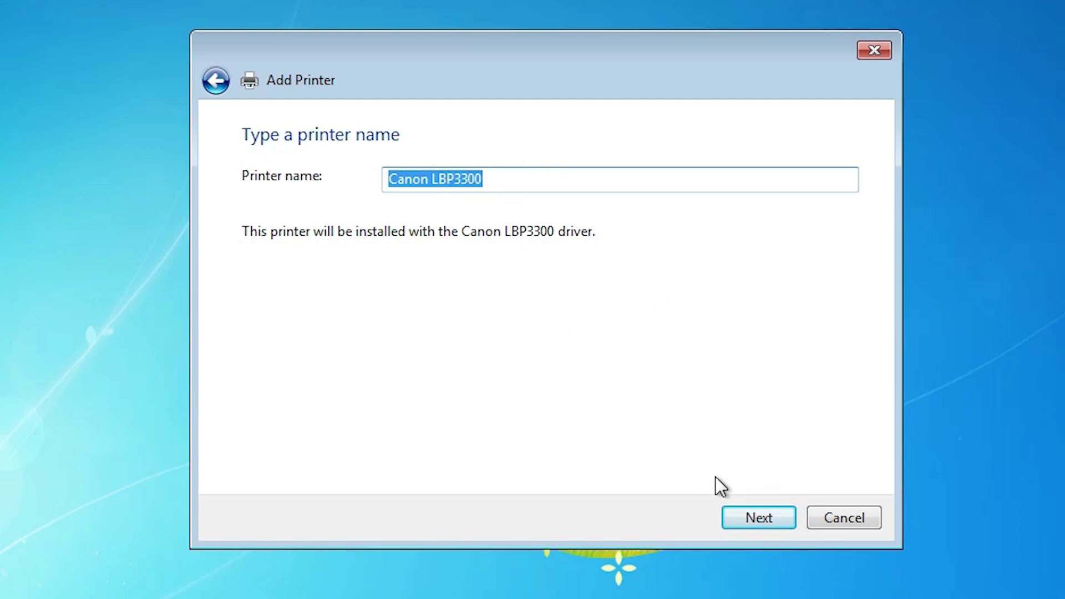
click(734, 512)
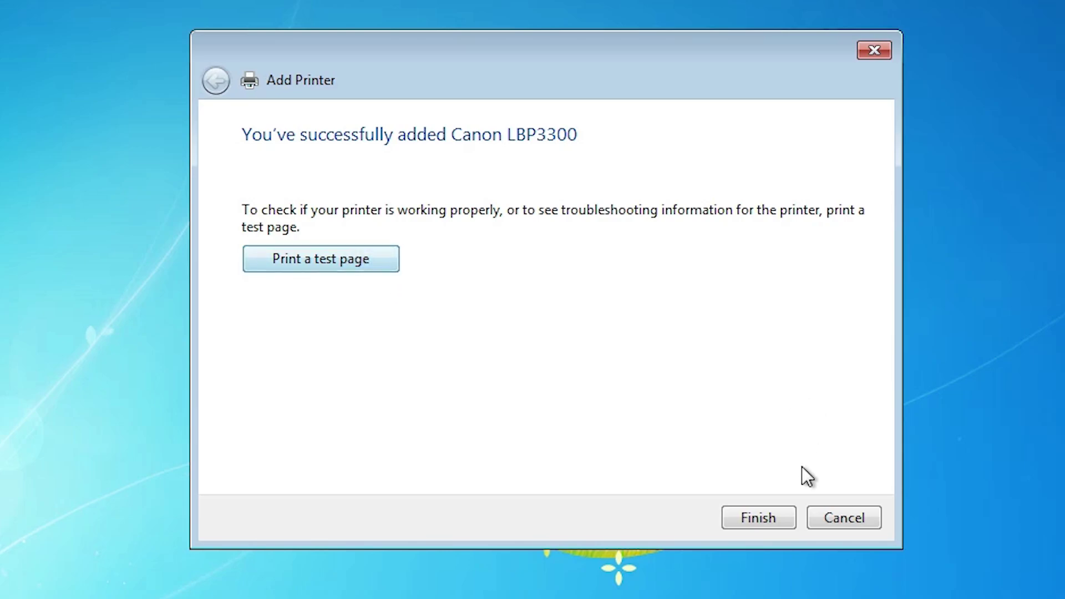
click(763, 521)
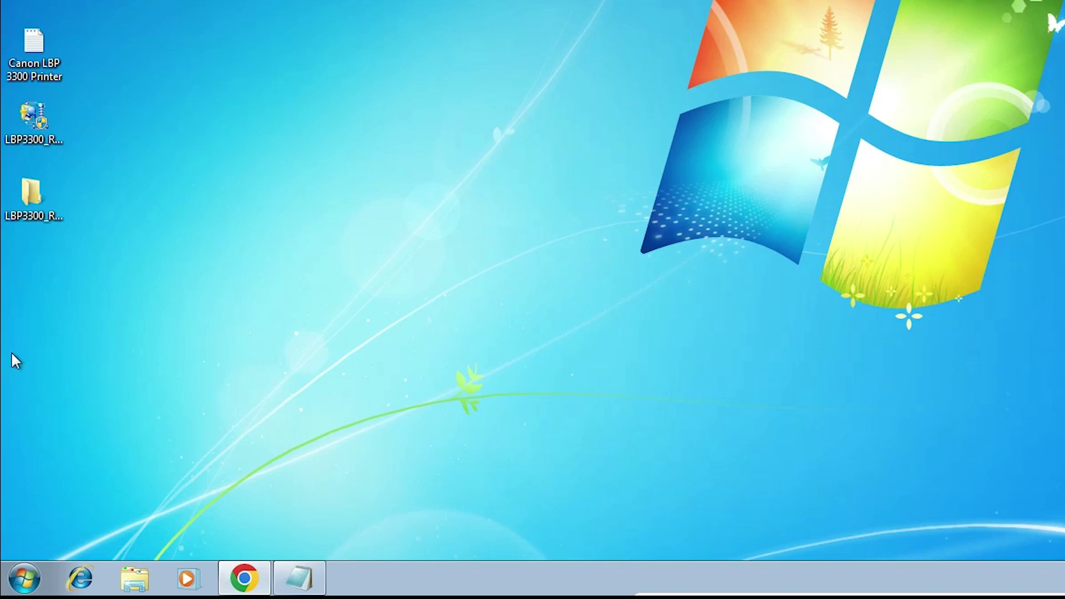
- Open Devices and Printers from the Start menu to confirm Canon LBP3300 is listed
click(28, 587)
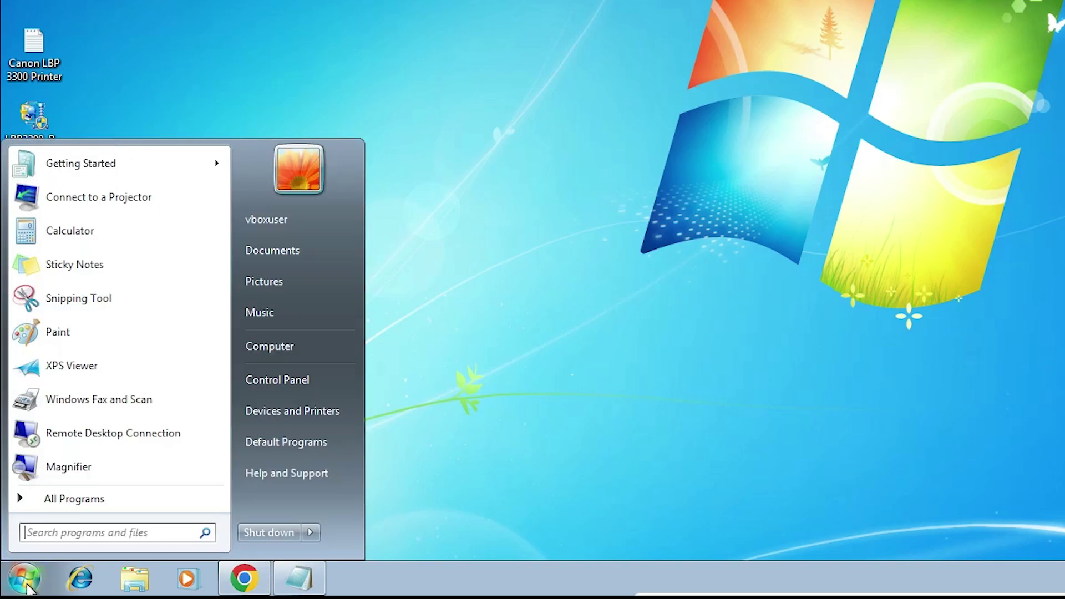
click(296, 425)
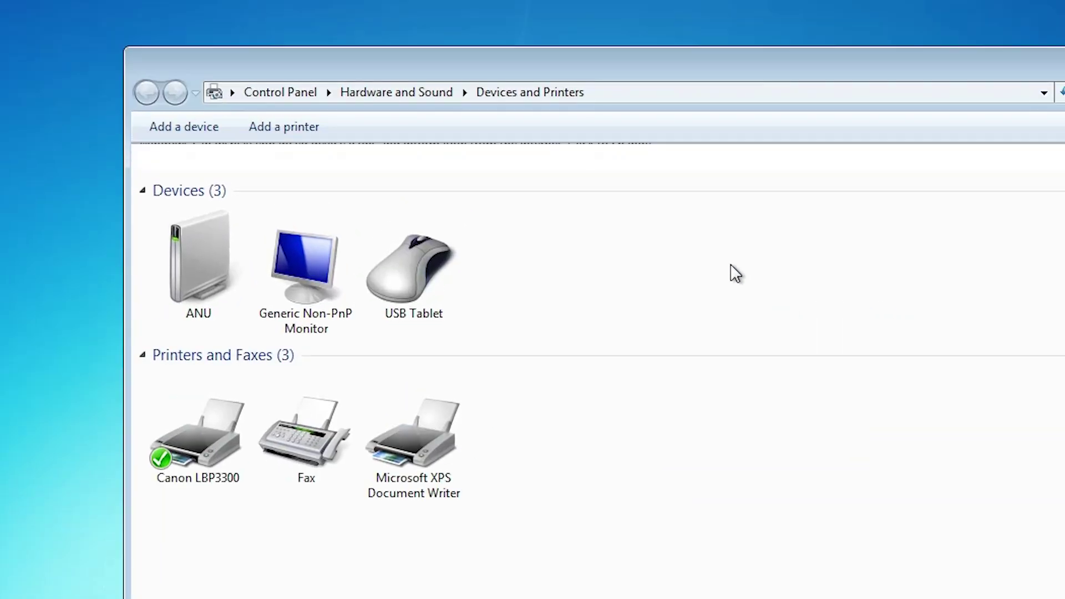